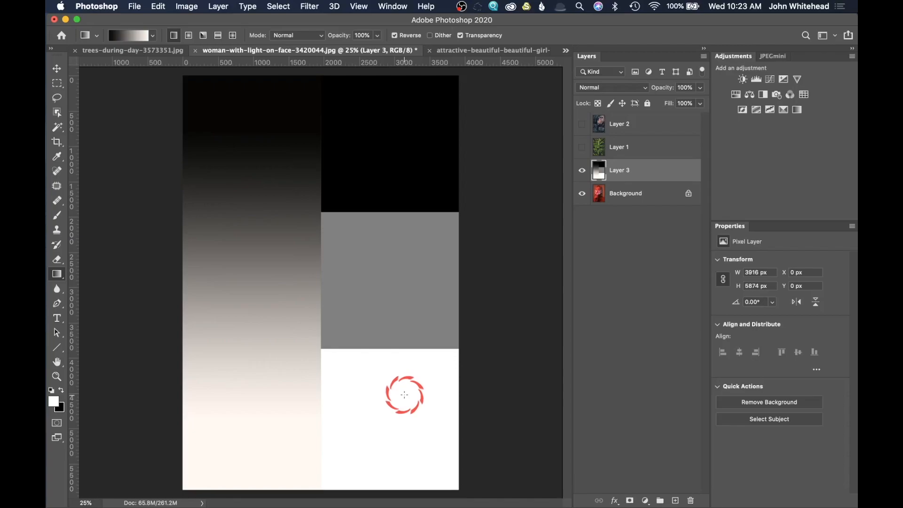
- Set the gradient Layer 3's blend mode to Overlay and compare the portrait with the layer hidden and shown
{"action": "left_click", "coordinate": [607, 88]}
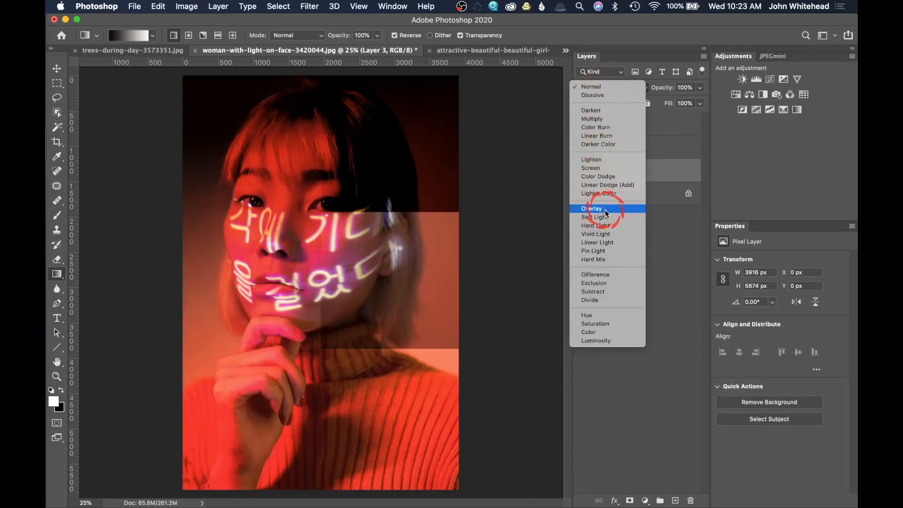
{"action": "left_click", "coordinate": [560, 185]}
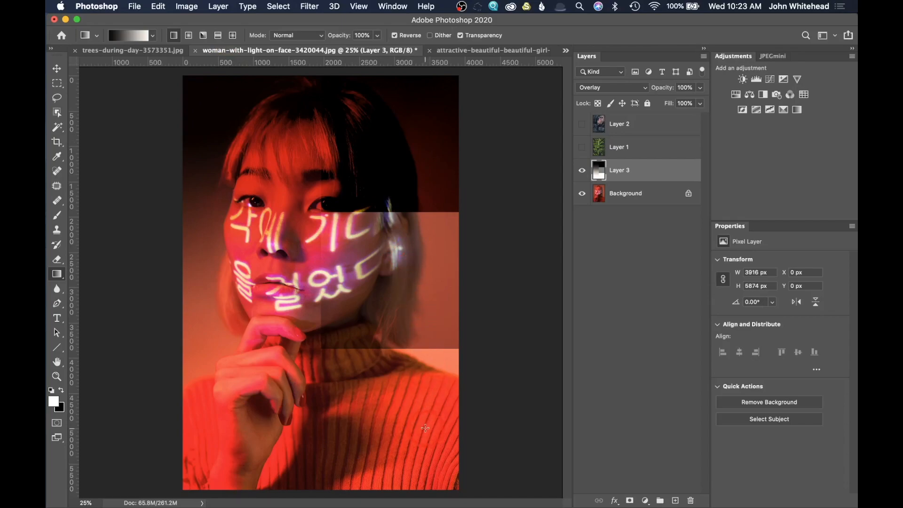
{"action": "left_click", "coordinate": [583, 173]}
{"action": "left_click", "coordinate": [583, 173]}
{"action": "left_click", "coordinate": [582, 170]}
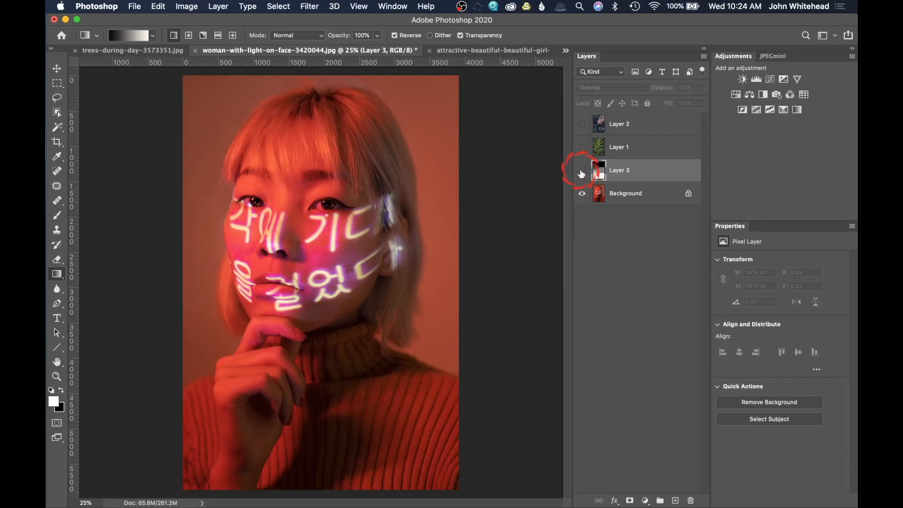
{"action": "left_click", "coordinate": [582, 172]}
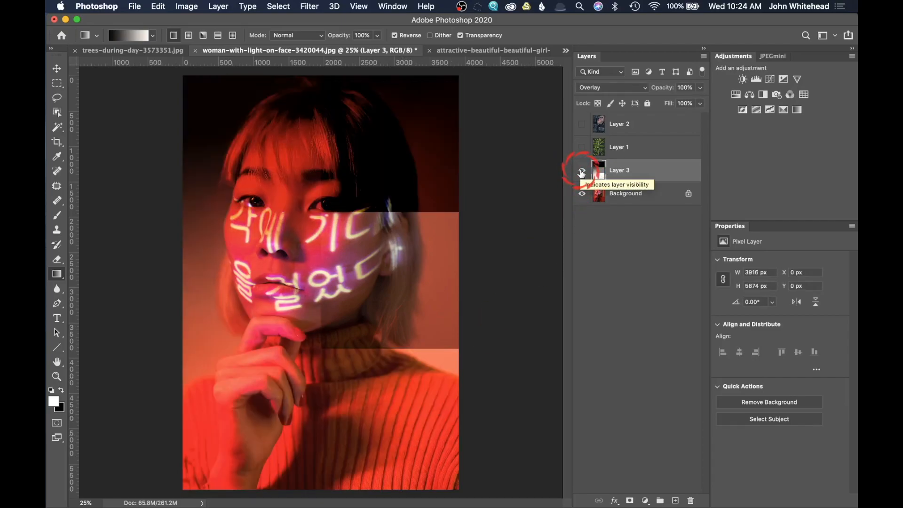
{"action": "left_click", "coordinate": [582, 172]}
{"action": "left_click", "coordinate": [540, 180]}
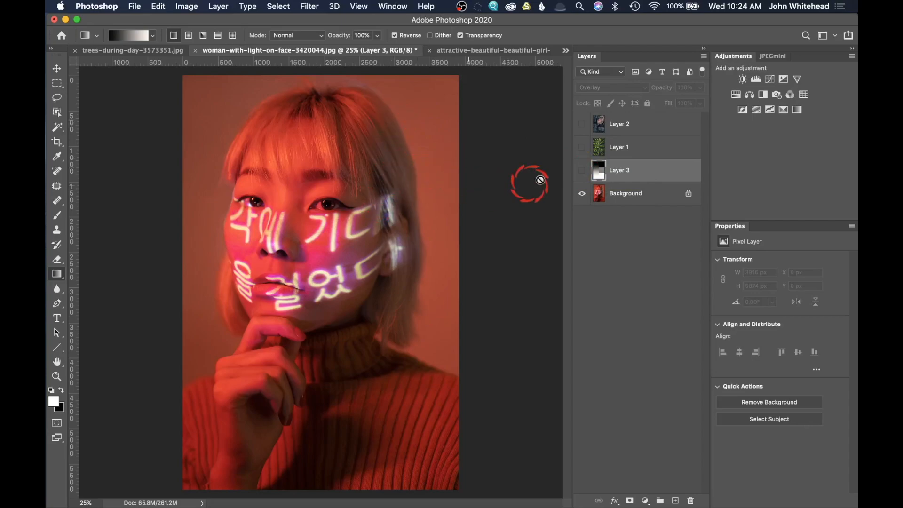
{"action": "left_click", "coordinate": [582, 171]}
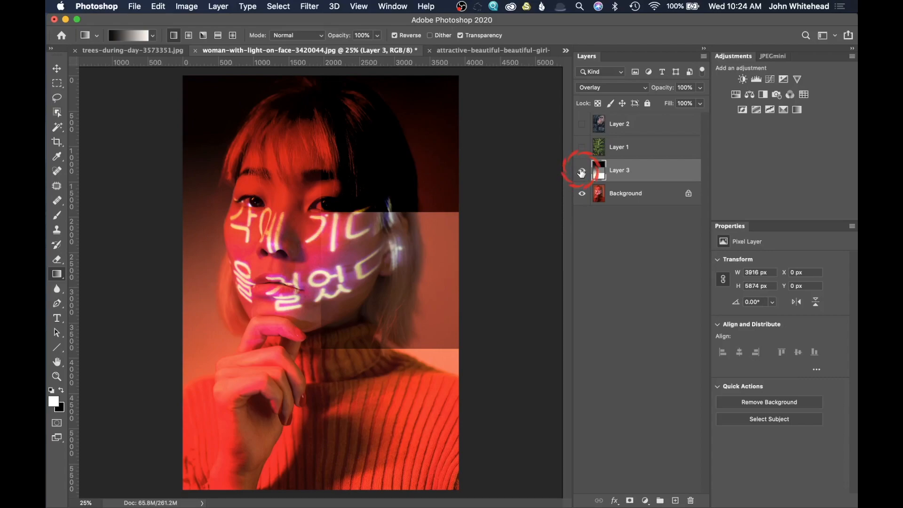
- Show the tree photo on Layer 1 in place of Layer 3 and set its blend mode to Overlay
{"action": "left_click", "coordinate": [582, 172]}
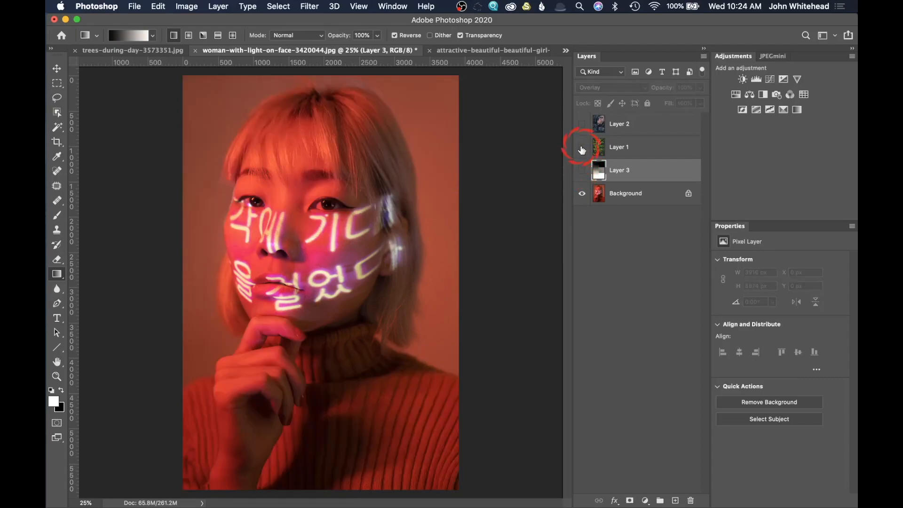
{"action": "left_click", "coordinate": [582, 149]}
{"action": "left_click", "coordinate": [597, 148]}
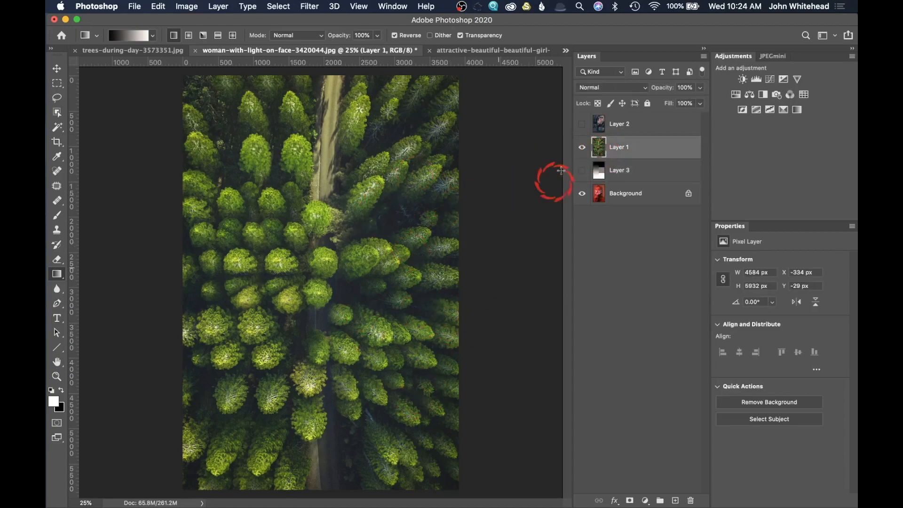
{"action": "left_click", "coordinate": [591, 87]}
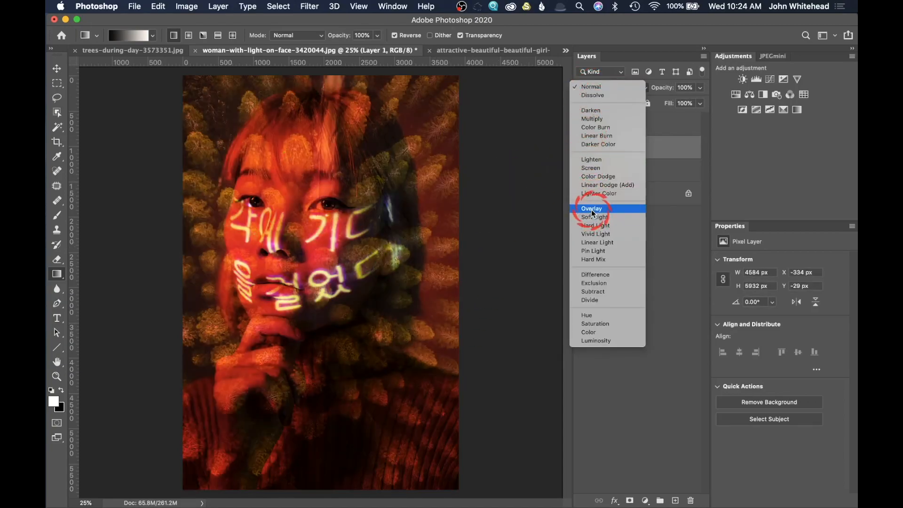
{"action": "left_click", "coordinate": [592, 209]}
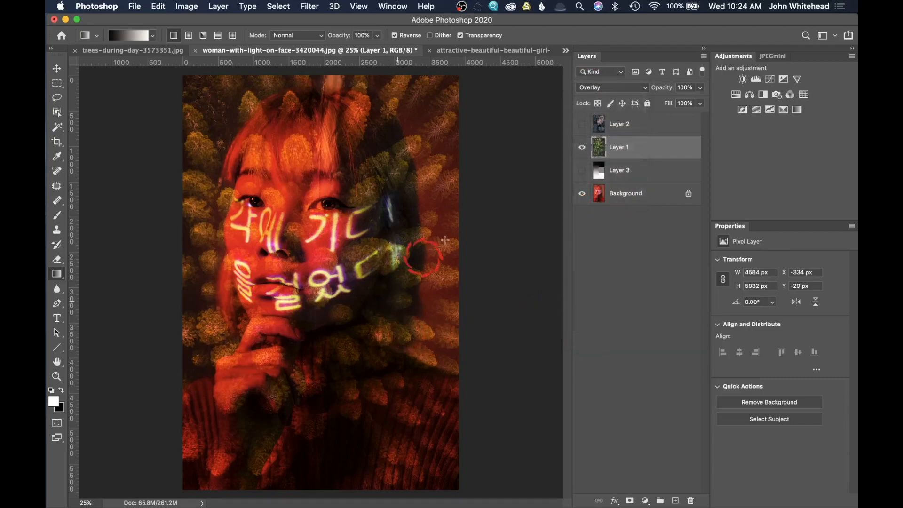
- Compare the portrait with and without the Overlay tree layer, leaving Layer 1 visible
{"action": "left_click", "coordinate": [582, 148]}
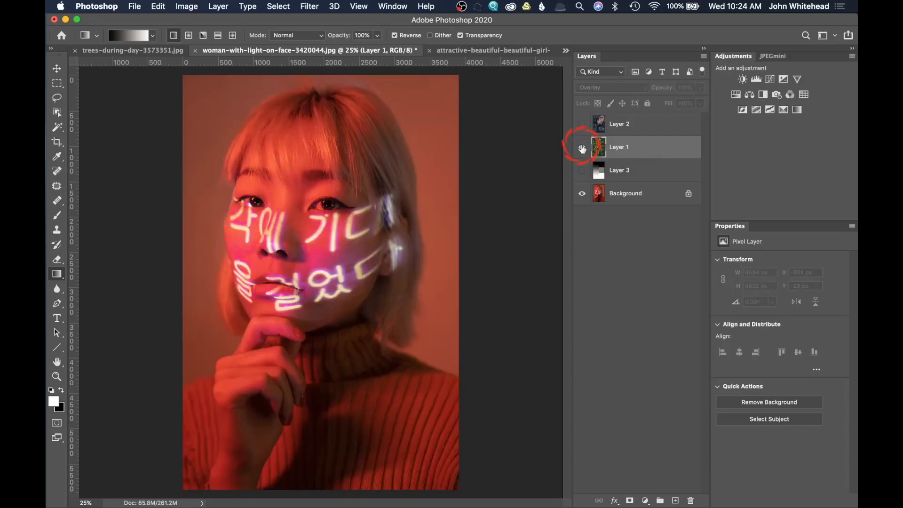
{"action": "left_click", "coordinate": [582, 149]}
{"action": "left_click", "coordinate": [583, 149]}
{"action": "left_click", "coordinate": [583, 148]}
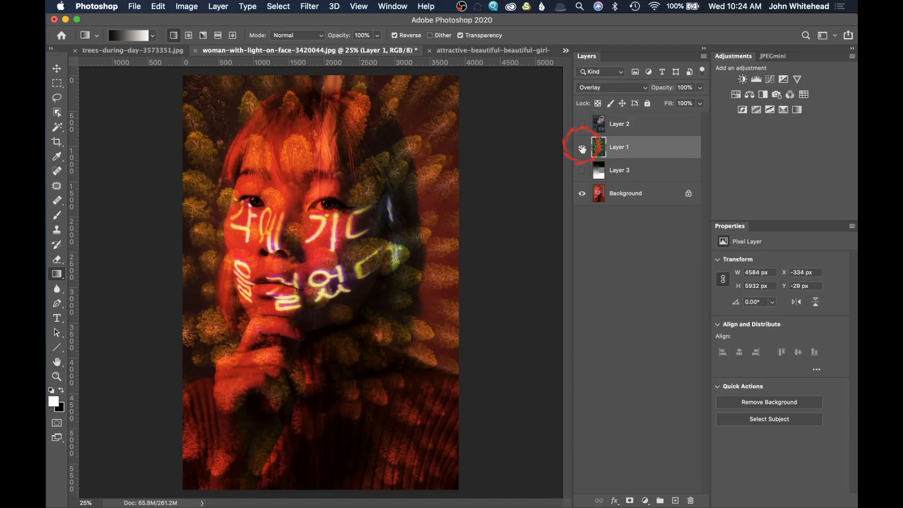
{"action": "left_click", "coordinate": [582, 149]}
{"action": "left_click", "coordinate": [582, 149]}
{"action": "left_click", "coordinate": [582, 148]}
{"action": "left_click", "coordinate": [583, 148]}
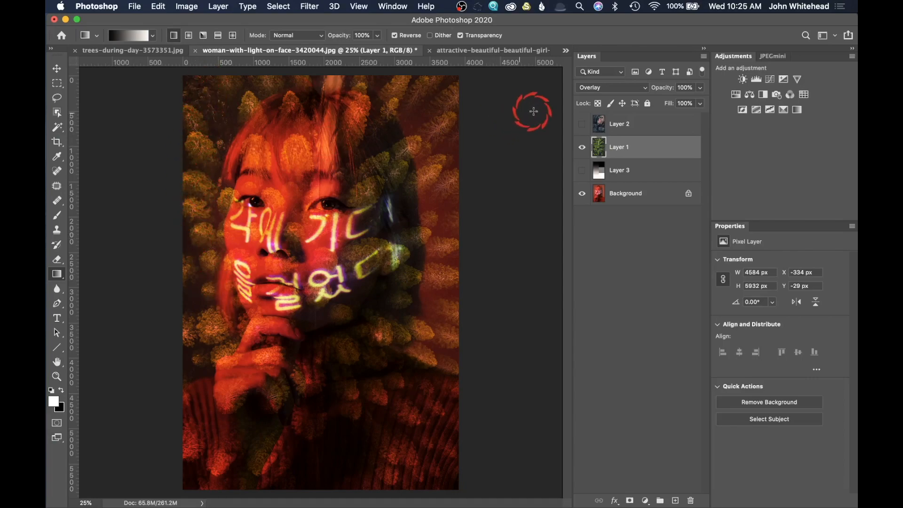
- Change the tree layer's blend mode to Soft Light and compare the portrait with Layer 1 hidden and shown
{"action": "left_click", "coordinate": [596, 89]}
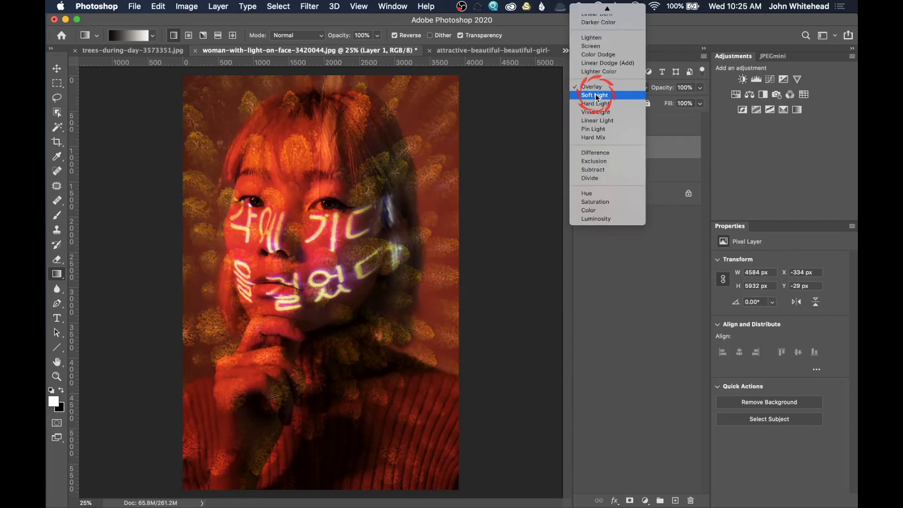
{"action": "left_click", "coordinate": [597, 94]}
{"action": "left_click", "coordinate": [576, 151]}
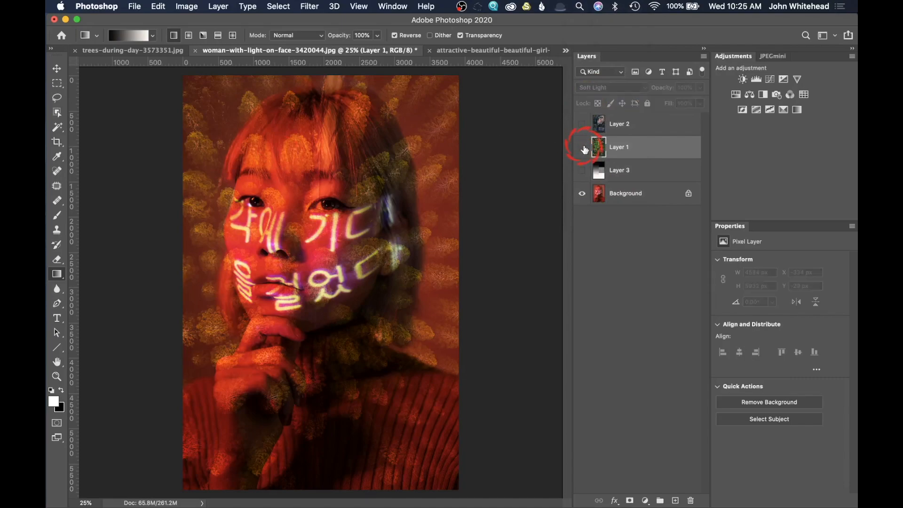
{"action": "left_click", "coordinate": [422, 104]}
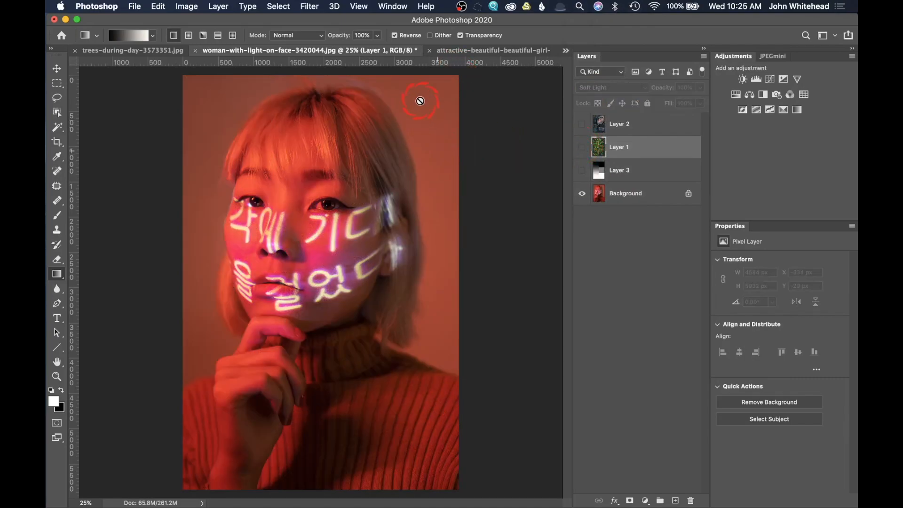
{"action": "left_click", "coordinate": [582, 148]}
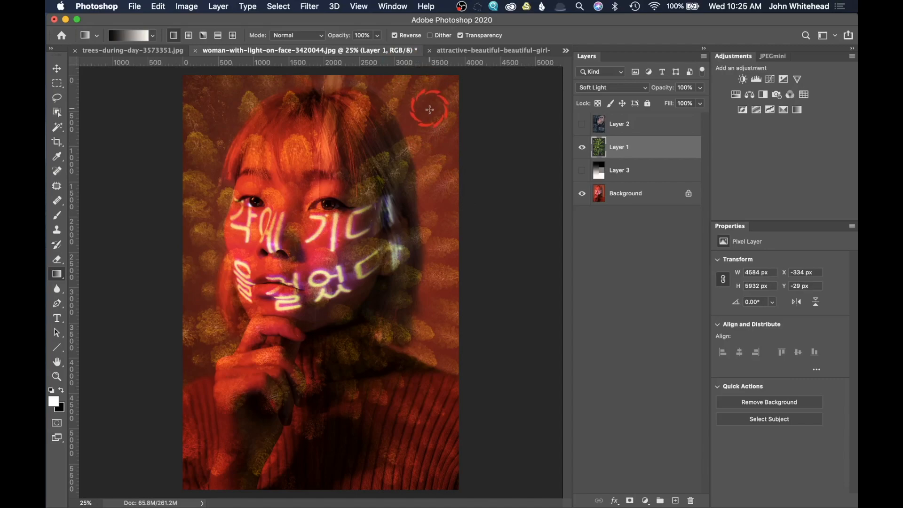
- Alternate Layer 1's blend mode between Overlay and Soft Light to compare the two, ending on Soft Light
{"action": "left_click", "coordinate": [596, 89]}
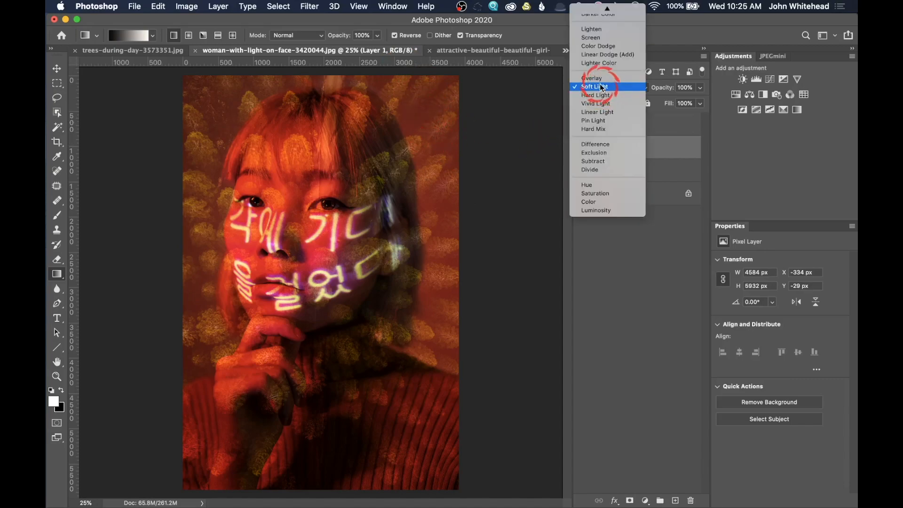
{"action": "left_click", "coordinate": [599, 80]}
{"action": "left_click", "coordinate": [598, 84]}
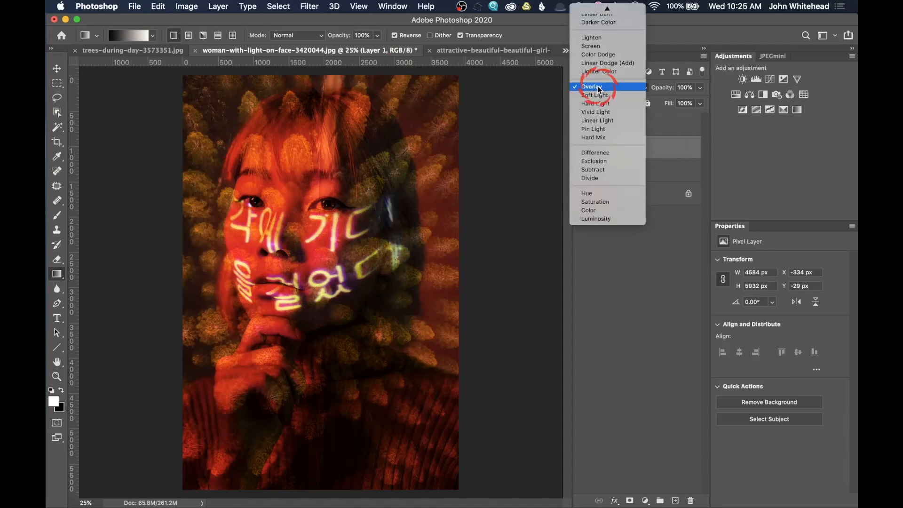
{"action": "left_click", "coordinate": [599, 97]}
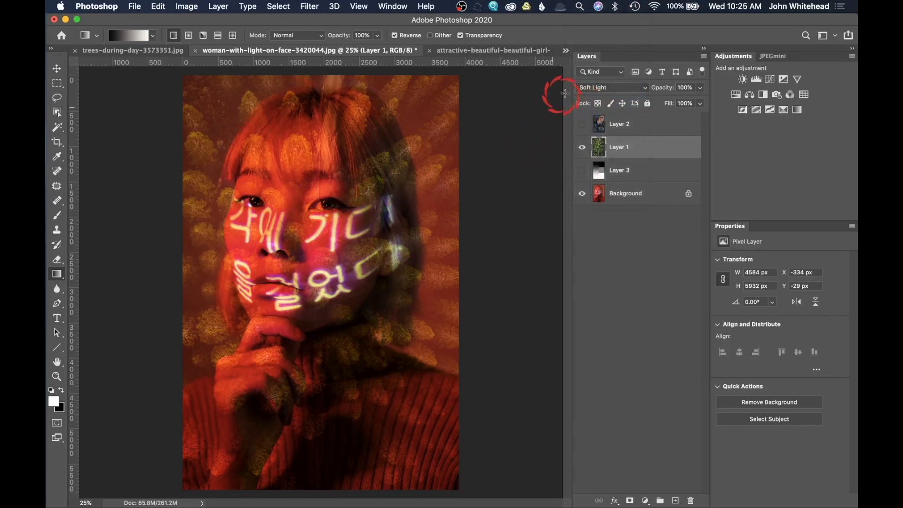
{"action": "left_click", "coordinate": [594, 89]}
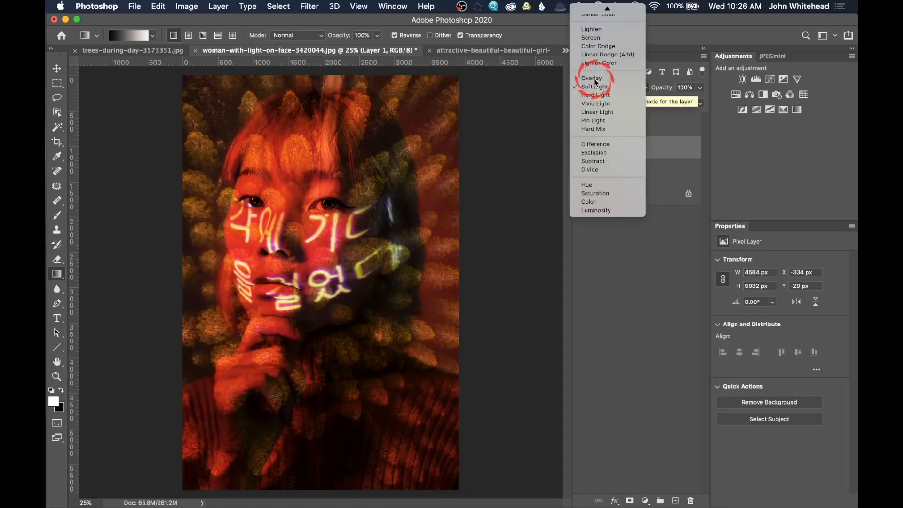
{"action": "left_click", "coordinate": [592, 76]}
{"action": "left_click", "coordinate": [597, 90]}
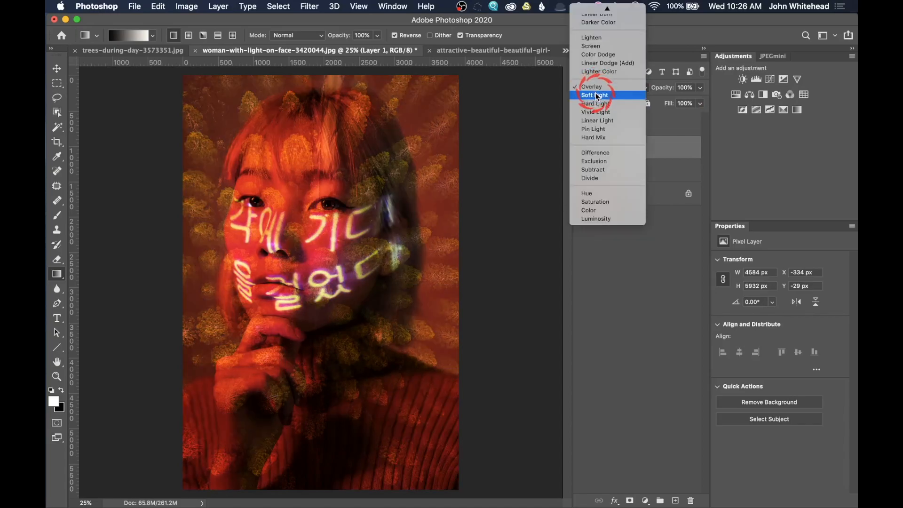
{"action": "left_click", "coordinate": [596, 92]}
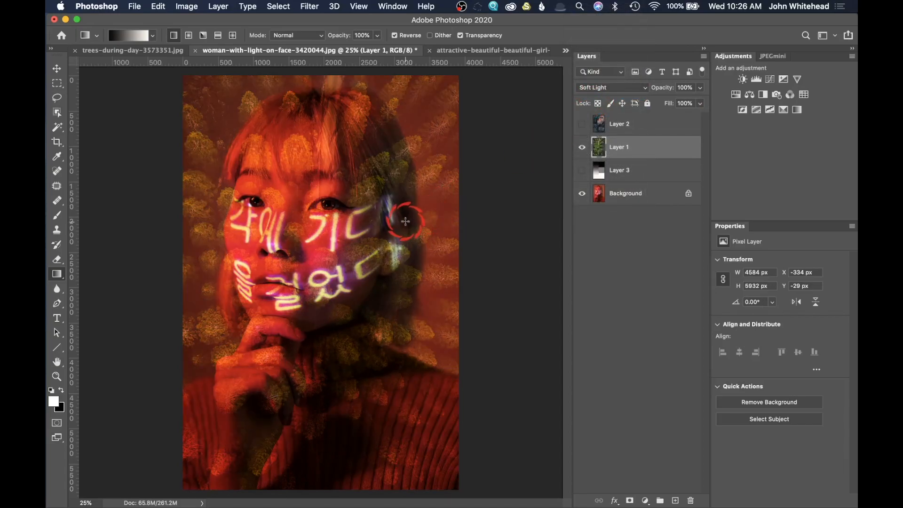
{"action": "left_click", "coordinate": [637, 148]}
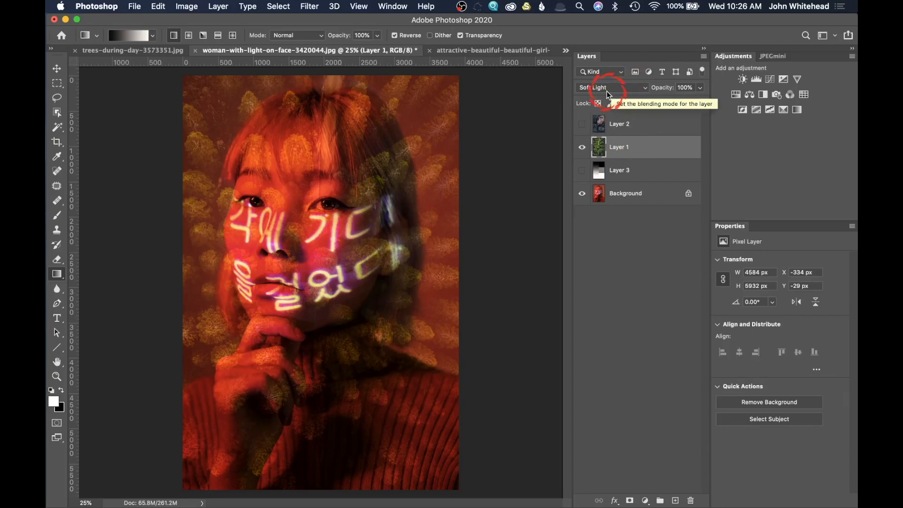
- Show the gradient Layer 3 in place of Layer 1 and set its blend mode to Soft Light
{"action": "left_click", "coordinate": [582, 147]}
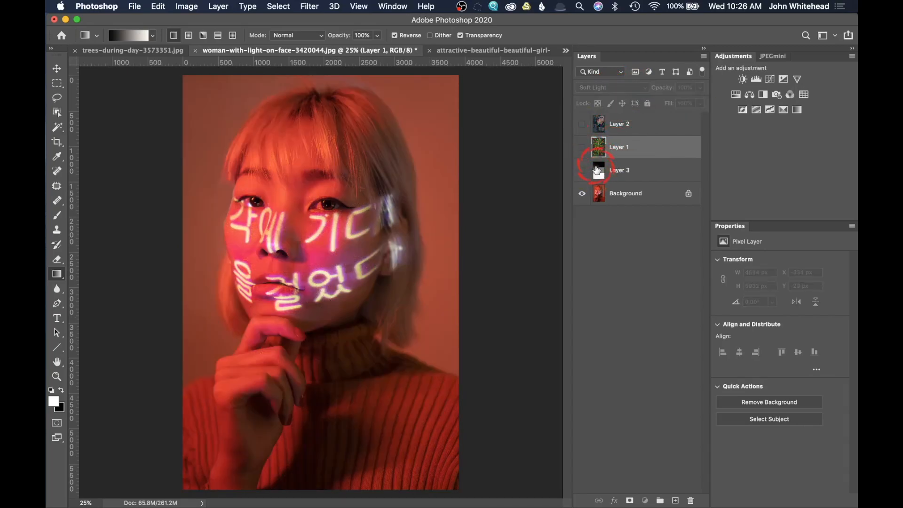
{"action": "left_click", "coordinate": [597, 168]}
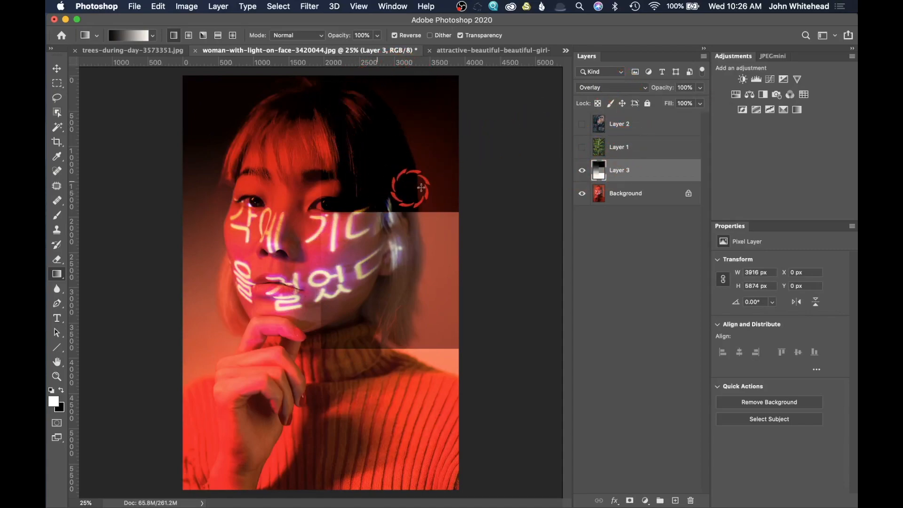
{"action": "left_click", "coordinate": [601, 89]}
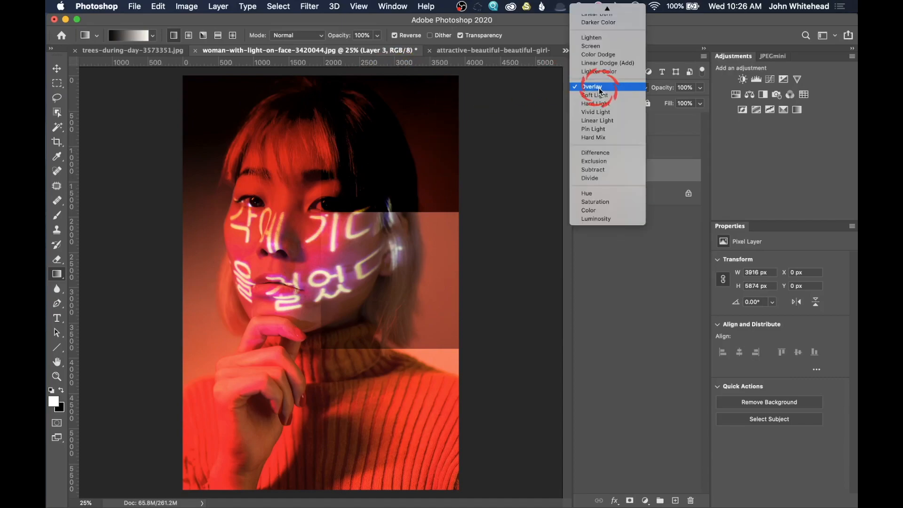
{"action": "left_click", "coordinate": [597, 95]}
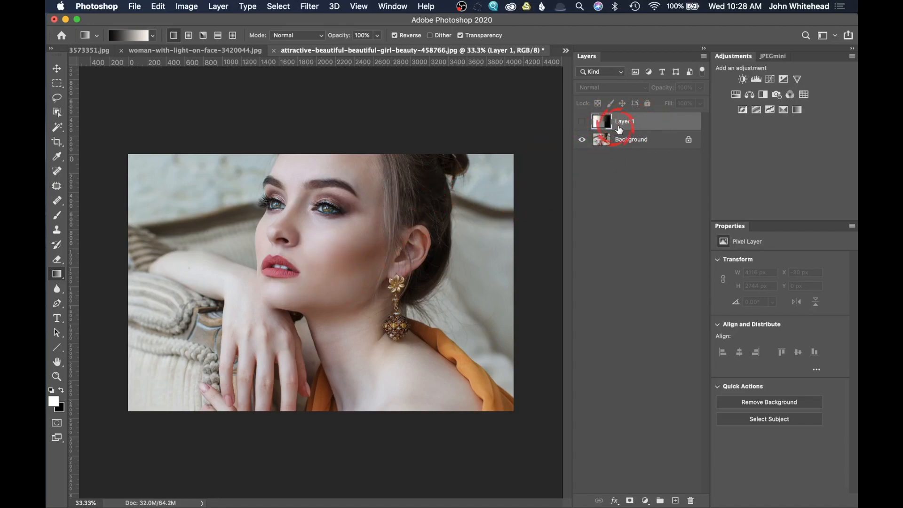
- In the portrait with the gold earring, show the gradient Layer 1 and set its blend mode to Hard Light
{"action": "left_click", "coordinate": [582, 122]}
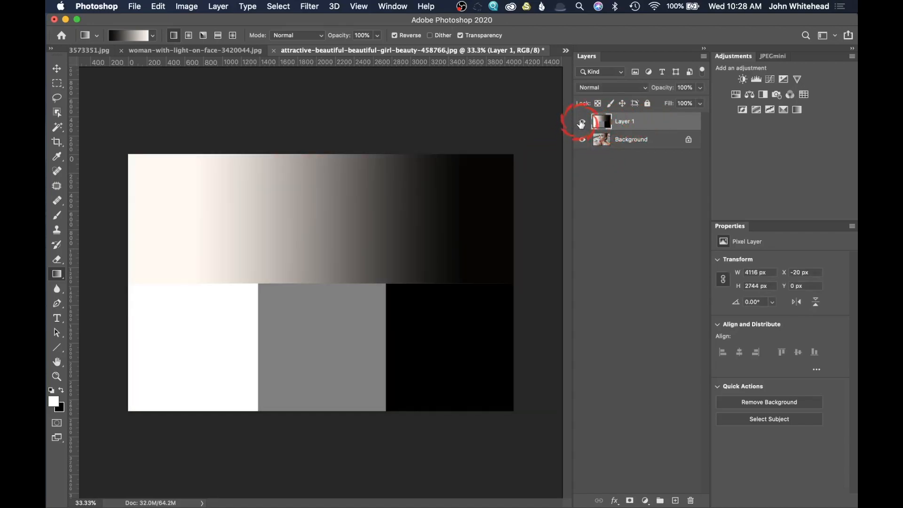
{"action": "left_click", "coordinate": [592, 88]}
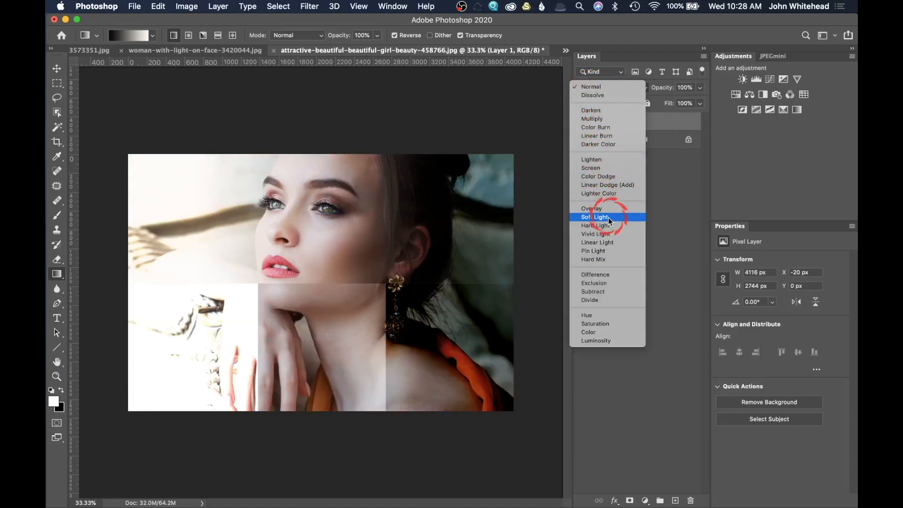
{"action": "left_click", "coordinate": [610, 225]}
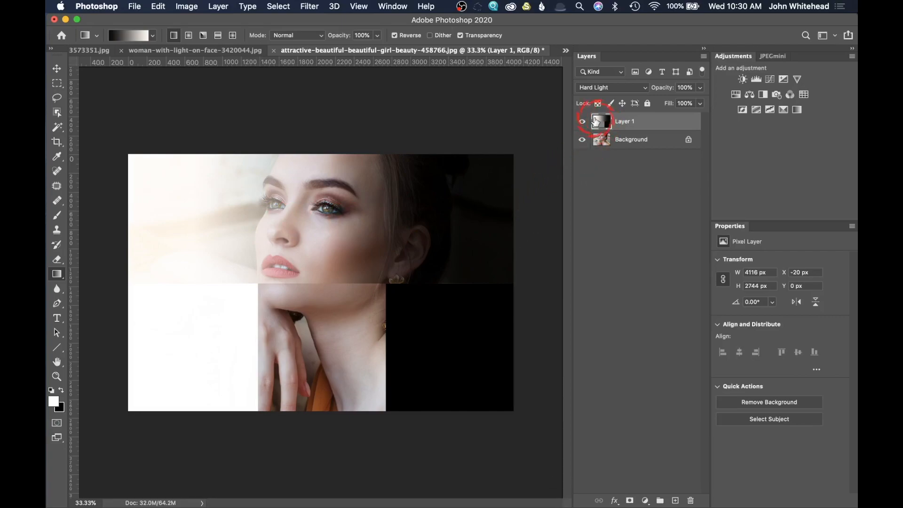
- Hide Layer 1 and add a Hue/Saturation adjustment layer set to the Hard Light blend mode
{"action": "left_click", "coordinate": [582, 123]}
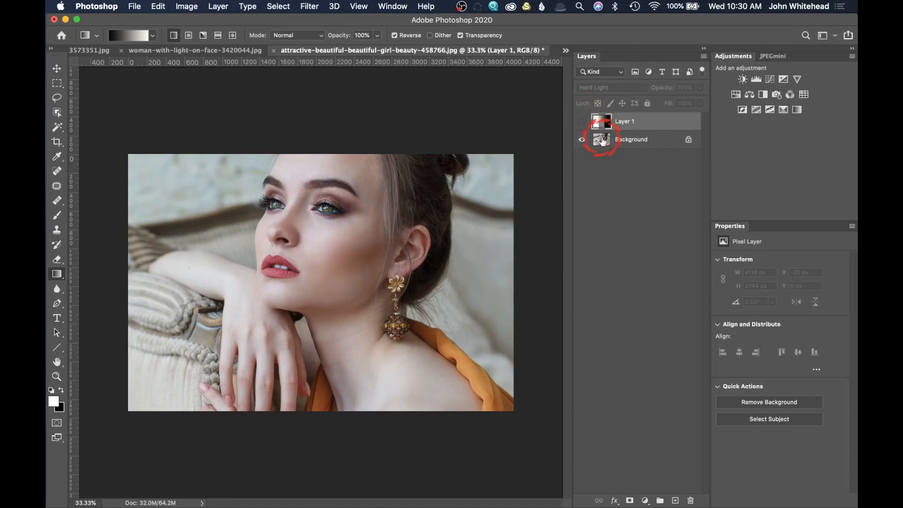
{"action": "left_click", "coordinate": [736, 95]}
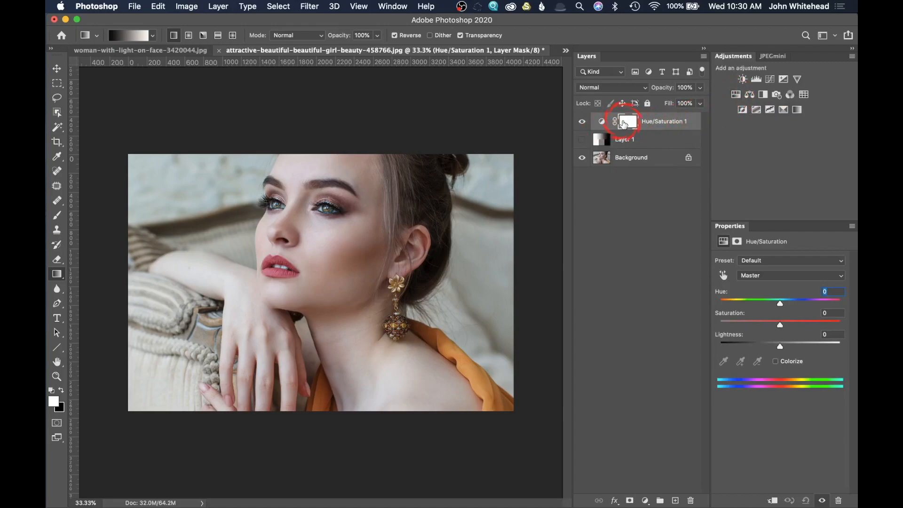
{"action": "left_click", "coordinate": [603, 86]}
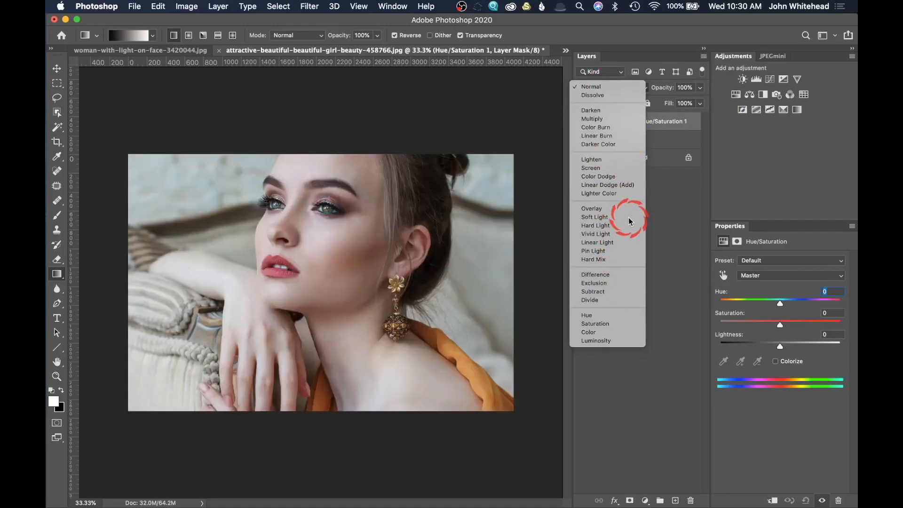
{"action": "left_click", "coordinate": [625, 226]}
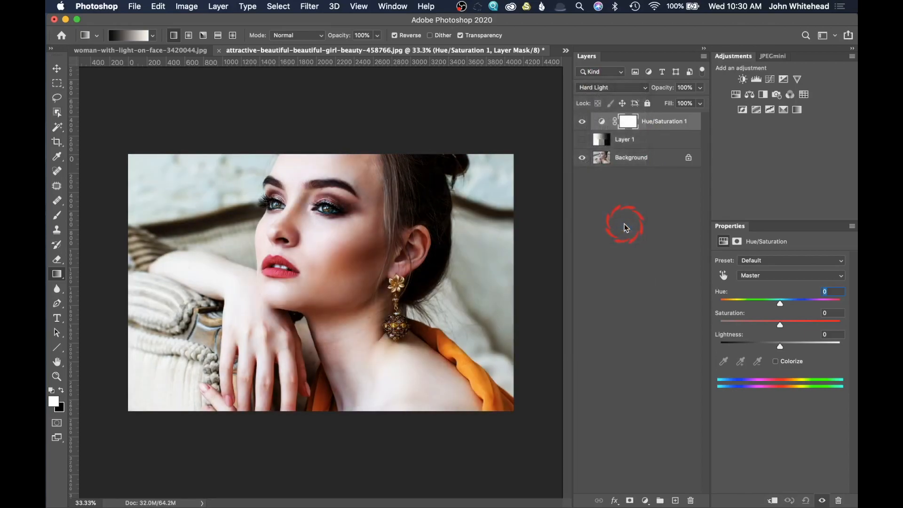
- Reduce the Hue/Saturation layer's opacity to 65%, comparing the image with and without the layer before and after the change
{"action": "left_click", "coordinate": [582, 123]}
{"action": "left_click", "coordinate": [582, 123]}
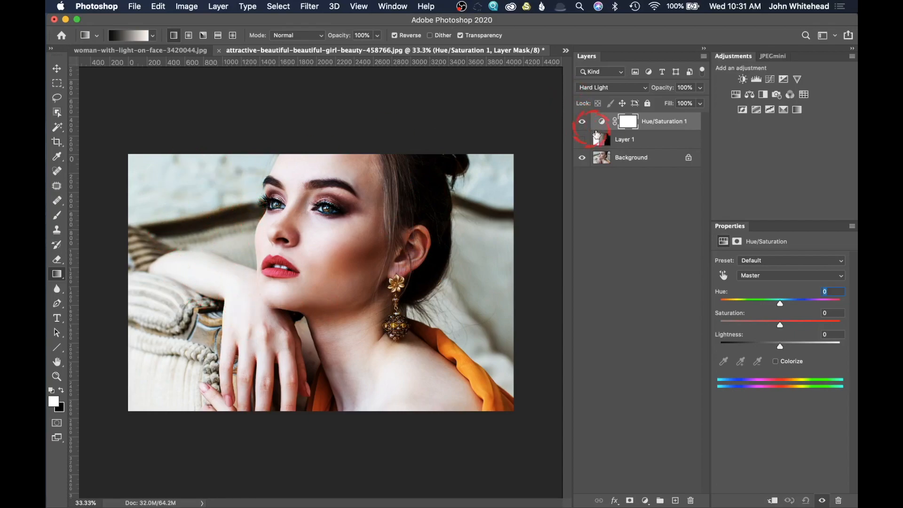
{"action": "left_click", "coordinate": [583, 123]}
{"action": "left_click", "coordinate": [583, 123]}
{"action": "left_click_drag", "start_coordinate": [668, 90], "coordinate": [648, 91]}
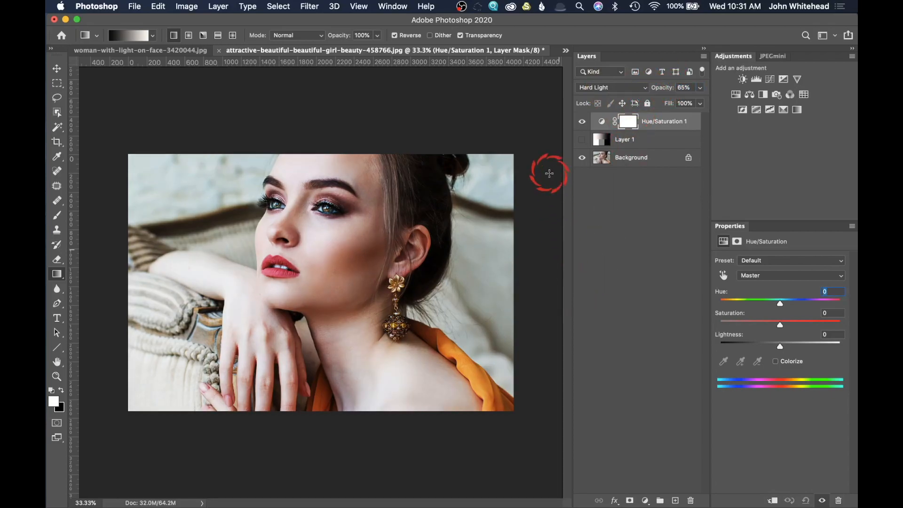
{"action": "left_click", "coordinate": [582, 122]}
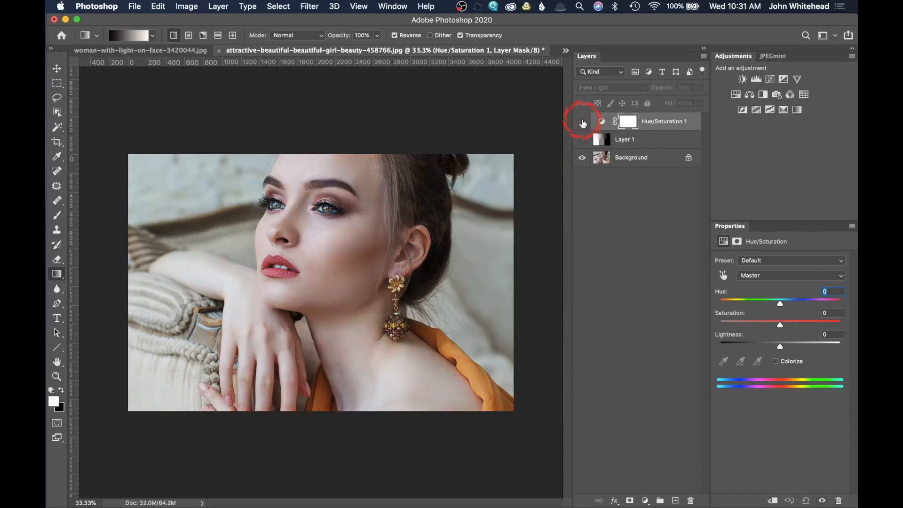
{"action": "left_click", "coordinate": [583, 123]}
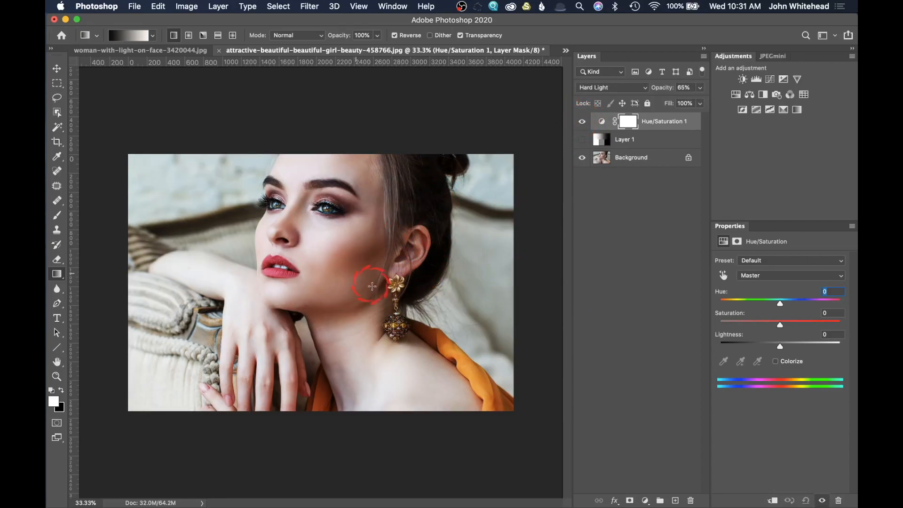